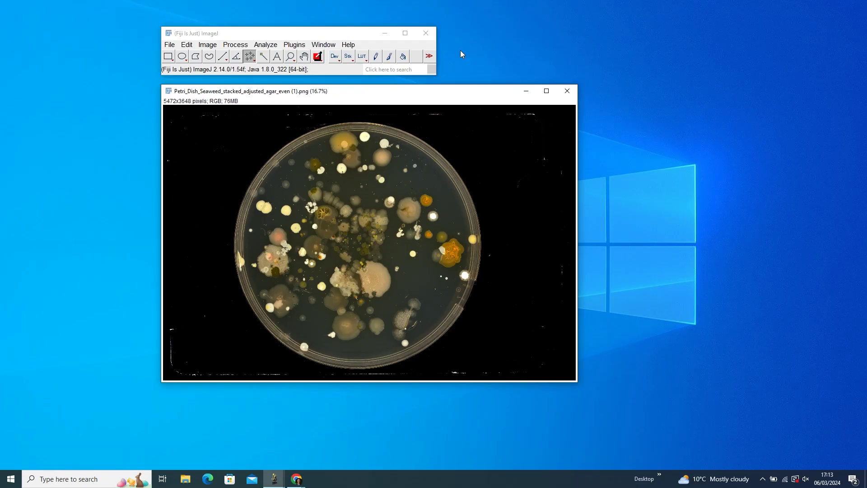
Launch the Cell Counter plugin and initialize it on the Petri dish image.
{"action": "left_click", "coordinate": [300, 46]}
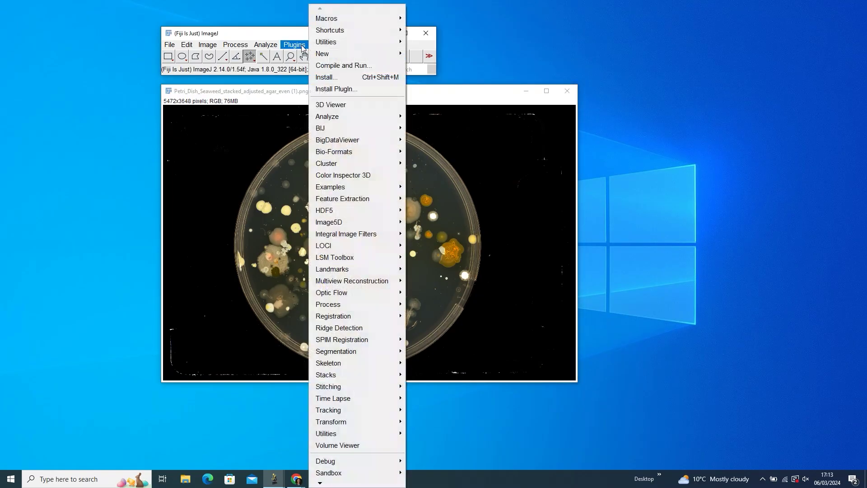
{"action": "mouse_move", "coordinate": [362, 118]}
{"action": "mouse_move", "coordinate": [434, 119]}
{"action": "left_click", "coordinate": [533, 119]}
{"action": "left_click_drag", "start_coordinate": [480, 93], "coordinate": [622, 94]}
{"action": "left_click", "coordinate": [662, 120]}
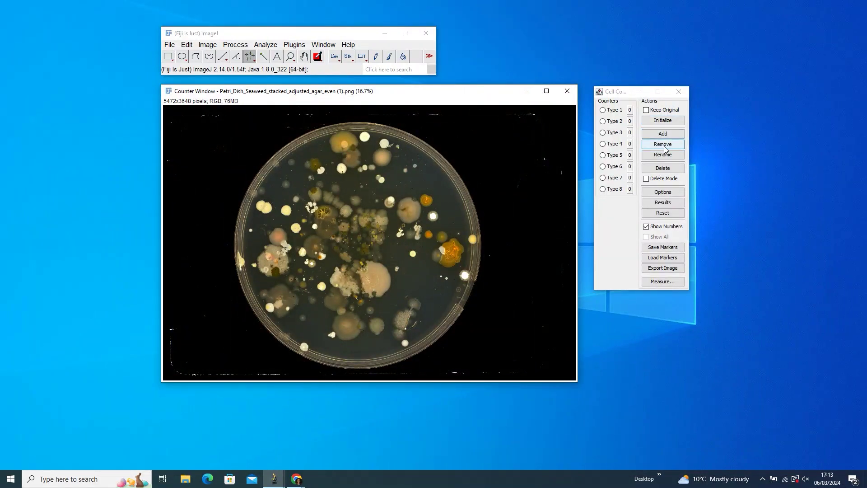
Reduce the Cell Counter to four counter types.
{"action": "left_click", "coordinate": [662, 144]}
{"action": "left_click", "coordinate": [663, 144]}
{"action": "left_click", "coordinate": [663, 144]}
{"action": "left_click", "coordinate": [663, 144]}
{"action": "left_click", "coordinate": [665, 148]}
{"action": "left_click", "coordinate": [664, 147]}
{"action": "left_click", "coordinate": [667, 134]}
{"action": "left_click", "coordinate": [667, 134]}
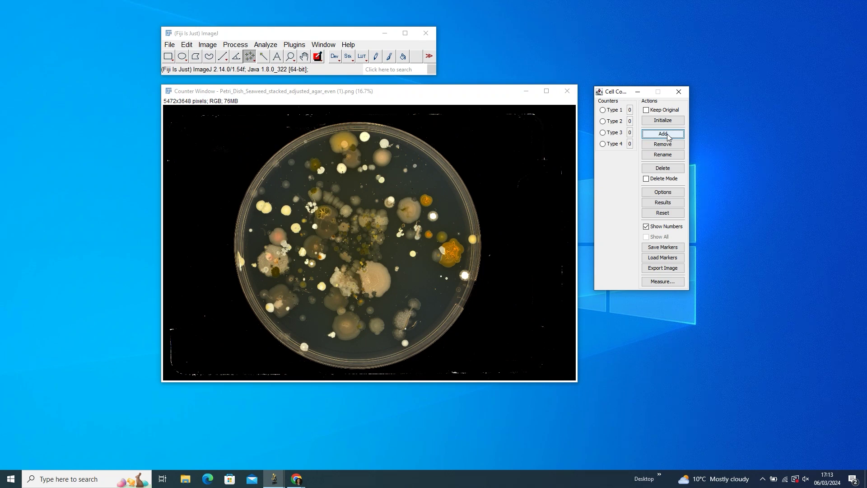
Rename the Type 1 counter to 'Orange'.
{"action": "left_click", "coordinate": [603, 110]}
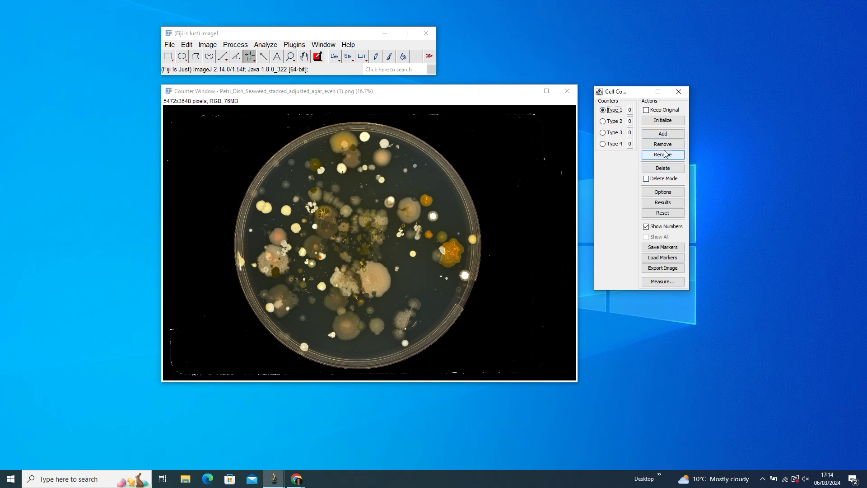
{"action": "left_click", "coordinate": [663, 154]}
{"action": "type", "text": "Orange"}
{"action": "left_click", "coordinate": [467, 148]}
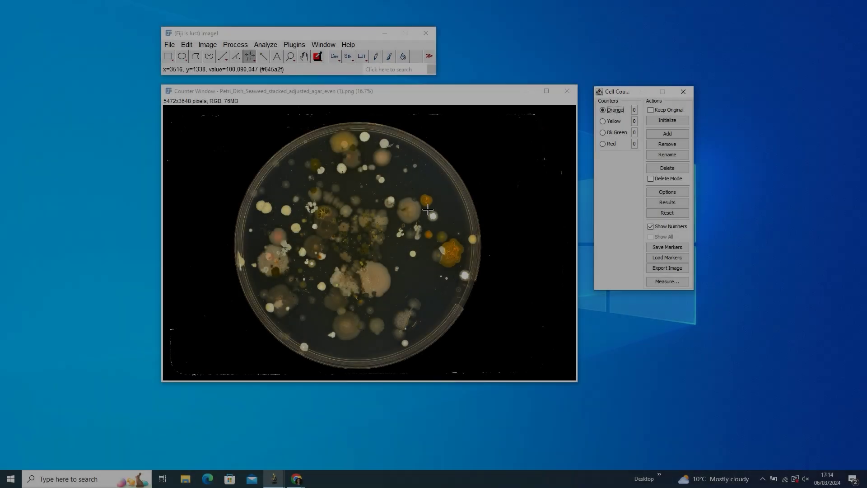
Mark three orange colonies on the plate, then select the Yellow counter.
{"action": "left_click", "coordinate": [426, 199]}
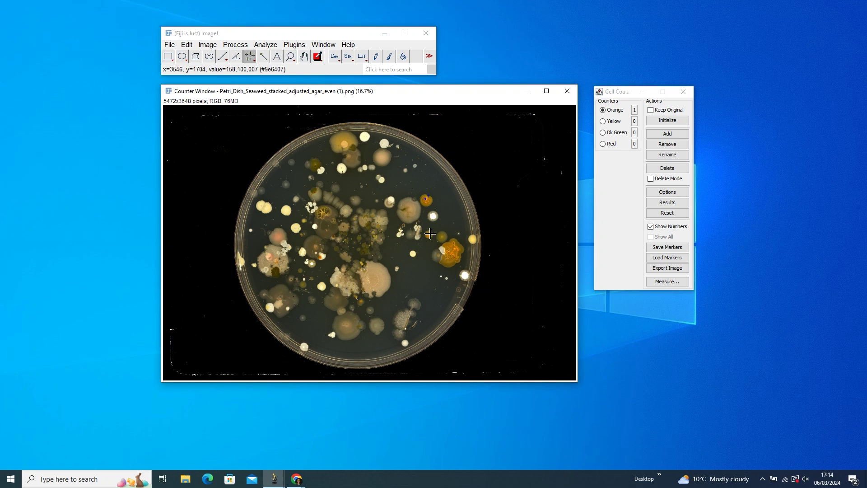
{"action": "left_click", "coordinate": [428, 234]}
{"action": "left_click", "coordinate": [455, 249]}
{"action": "left_click", "coordinate": [667, 167]}
{"action": "left_click", "coordinate": [612, 121]}
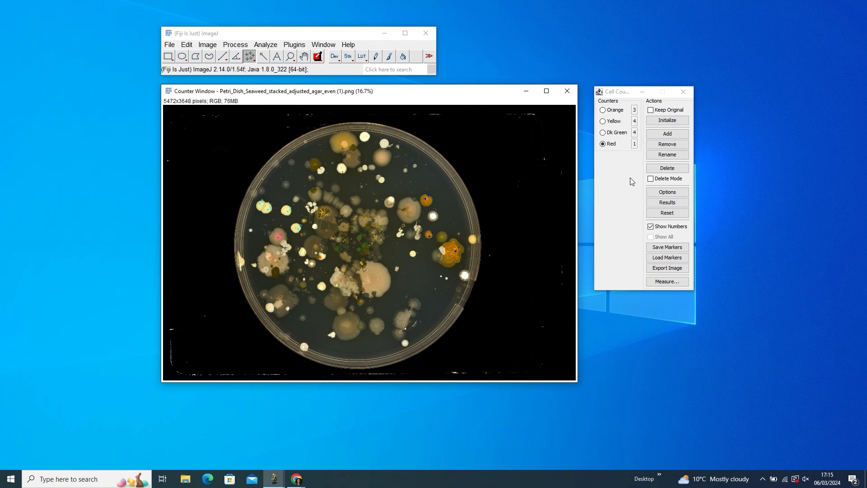
Review the counter totals table, close it, and export the image with count markers.
{"action": "left_click", "coordinate": [653, 203]}
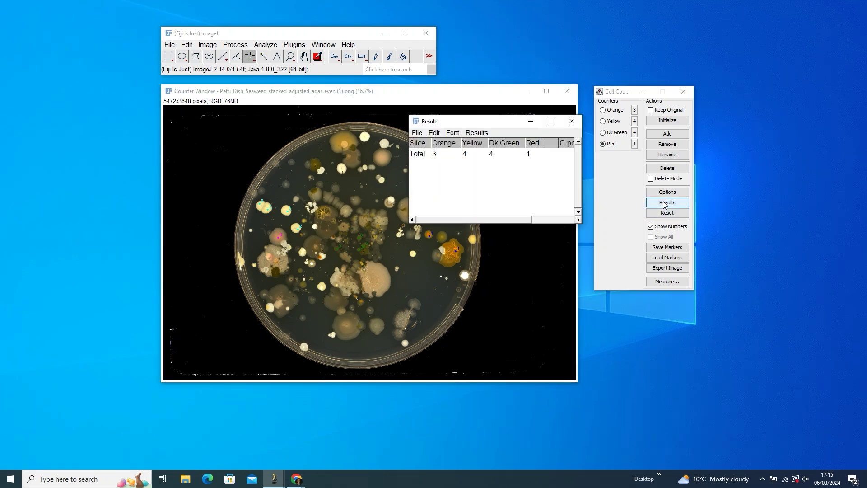
{"action": "left_click", "coordinate": [417, 132]}
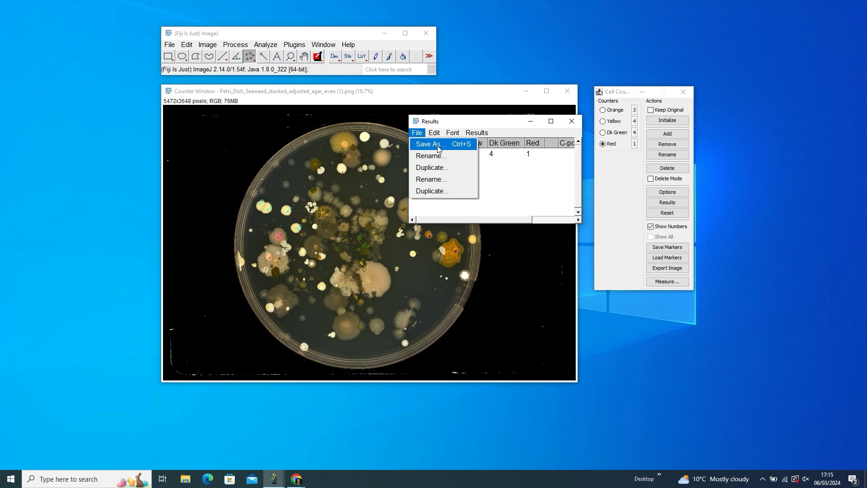
{"action": "left_click", "coordinate": [571, 121]}
{"action": "left_click", "coordinate": [672, 269]}
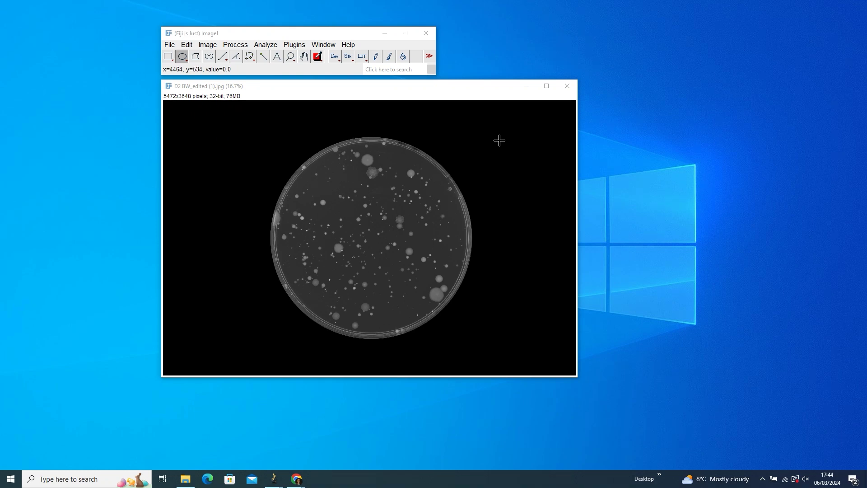
Convert the D2 BW_edited image to 8-bit.
{"action": "left_click", "coordinate": [215, 47]}
{"action": "mouse_move", "coordinate": [212, 56]}
{"action": "left_click", "coordinate": [316, 56]}
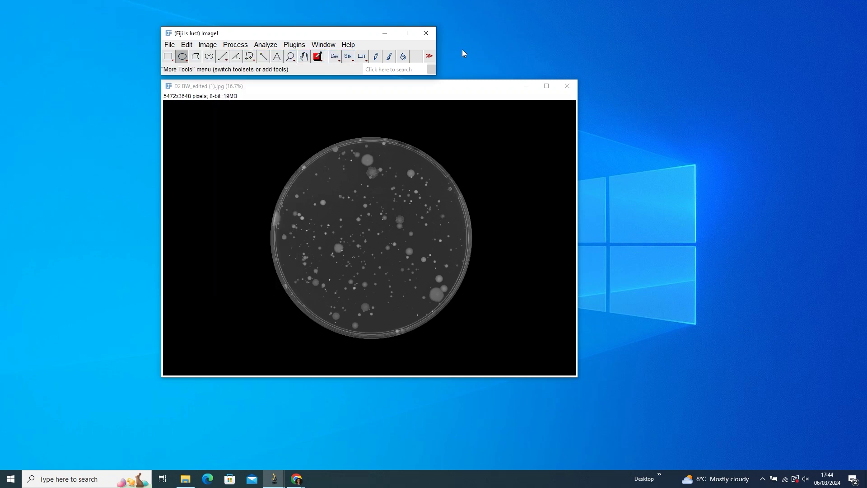
Fit a circular selection to the dish interior, invert it, and clear everything outside.
{"action": "left_click_drag", "start_coordinate": [282, 206], "coordinate": [464, 266]}
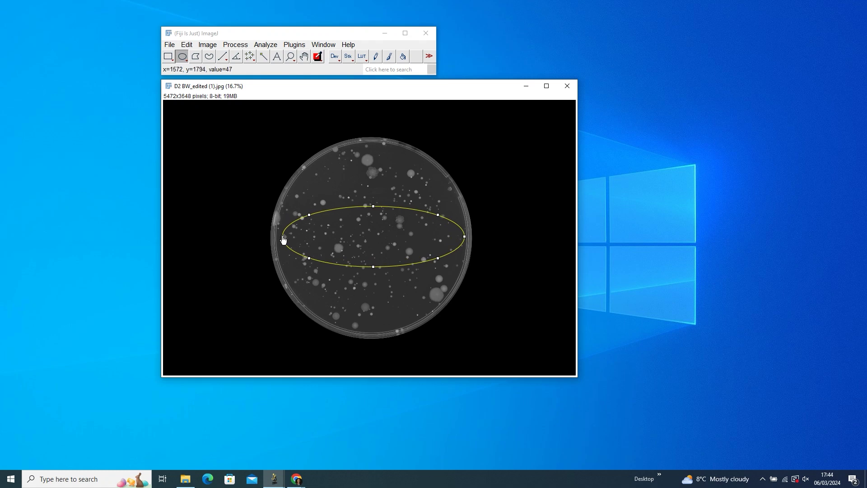
{"action": "left_click_drag", "start_coordinate": [283, 236], "coordinate": [279, 236]}
{"action": "left_click_drag", "start_coordinate": [373, 206], "coordinate": [371, 146]}
{"action": "left_click_drag", "start_coordinate": [371, 267], "coordinate": [372, 329]}
{"action": "left_click", "coordinate": [186, 44]}
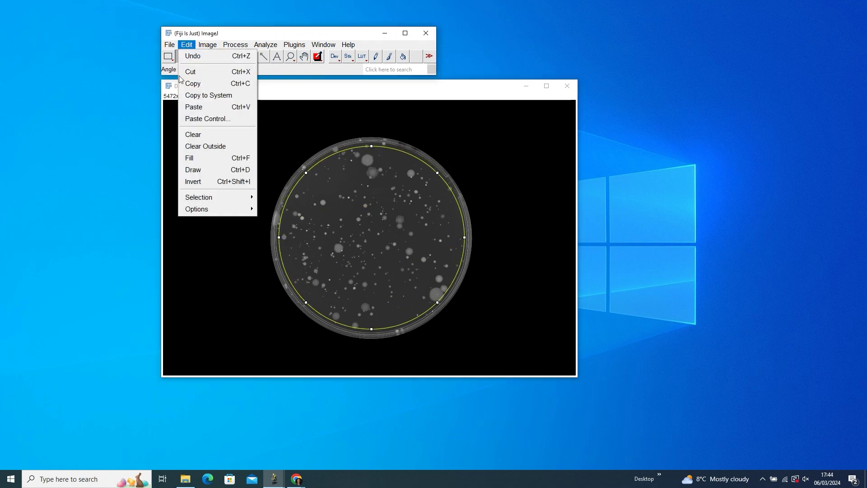
{"action": "mouse_move", "coordinate": [231, 197]}
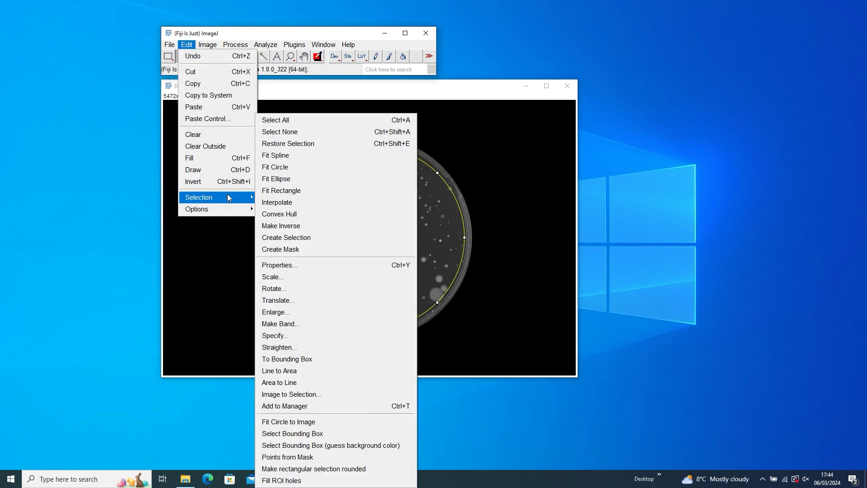
{"action": "left_click", "coordinate": [280, 226]}
{"action": "left_click", "coordinate": [187, 45]}
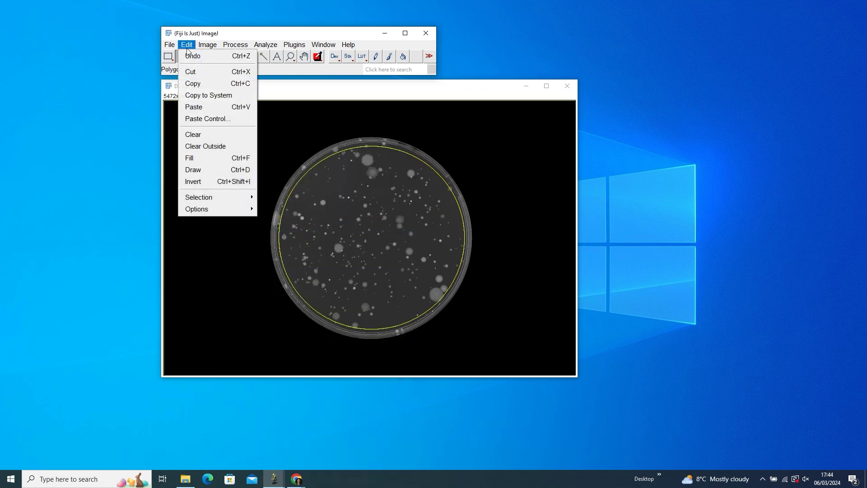
{"action": "left_click", "coordinate": [208, 135]}
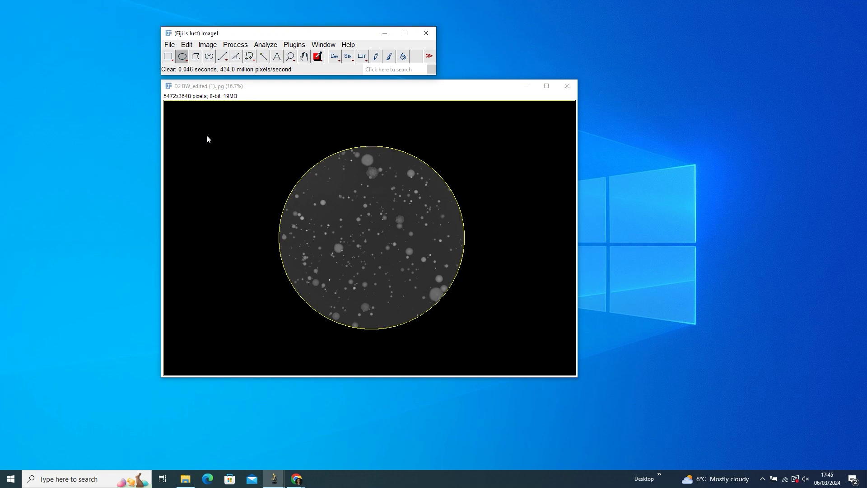
Apply a threshold of 94 to 255 to the dish image.
{"action": "left_click", "coordinate": [209, 45]}
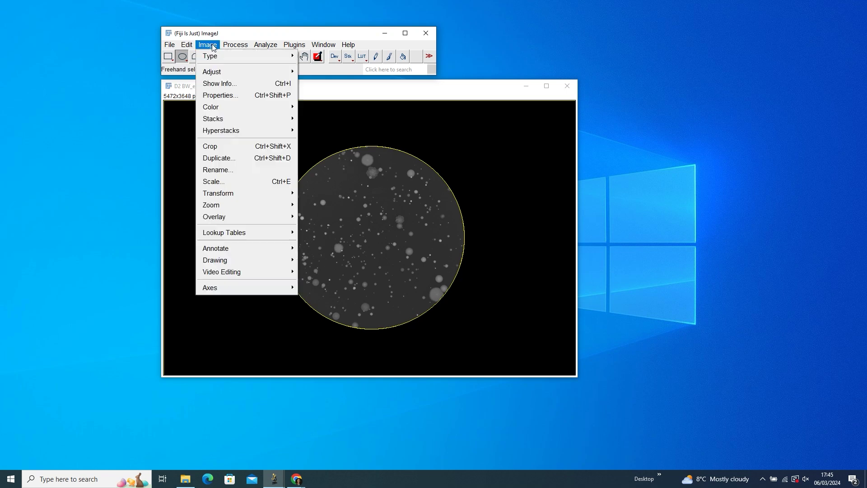
{"action": "mouse_move", "coordinate": [219, 71]}
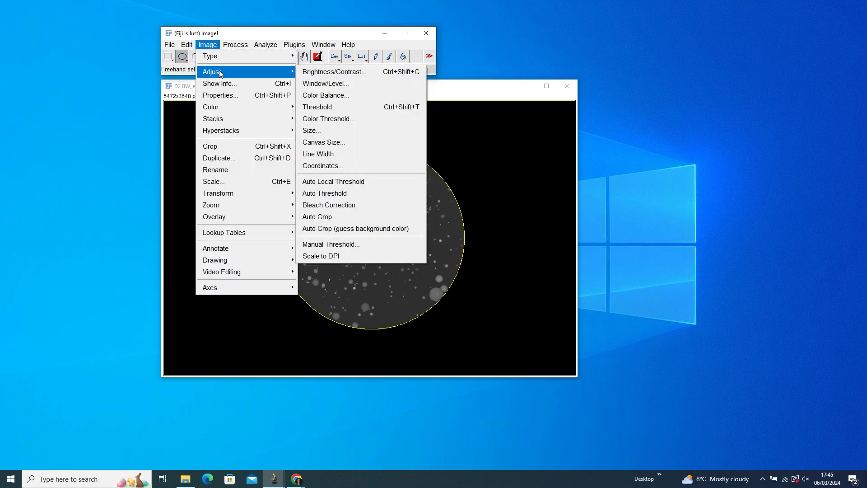
{"action": "left_click", "coordinate": [329, 106]}
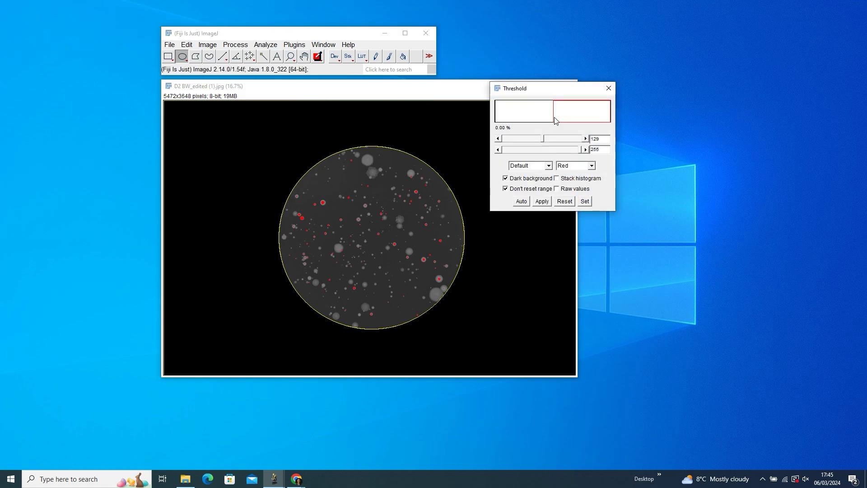
{"action": "left_click_drag", "start_coordinate": [563, 92], "coordinate": [584, 120]}
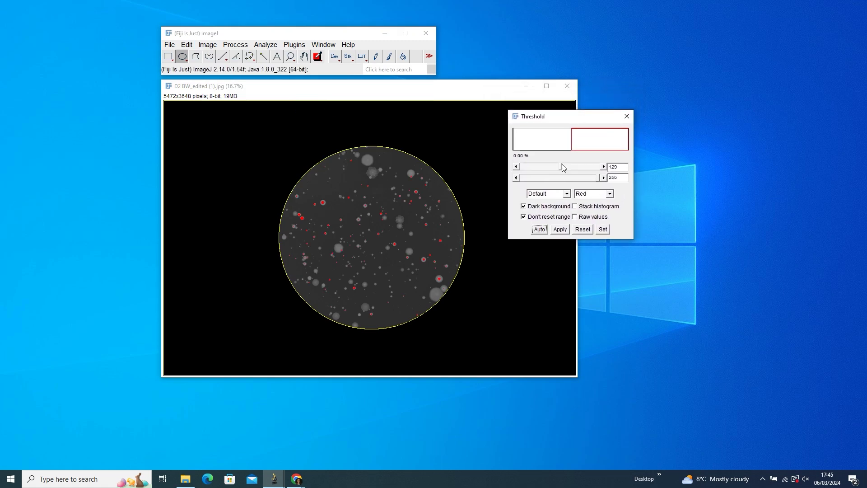
{"action": "left_click_drag", "start_coordinate": [560, 167], "coordinate": [551, 167]}
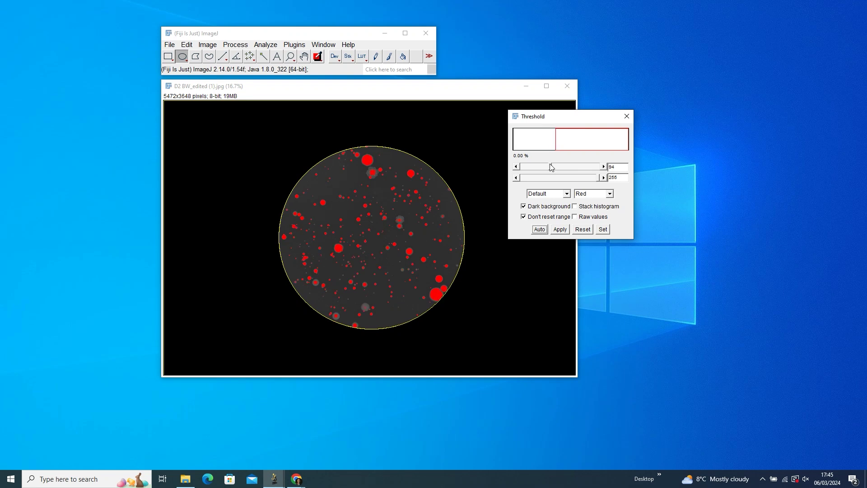
{"action": "left_click", "coordinate": [563, 230]}
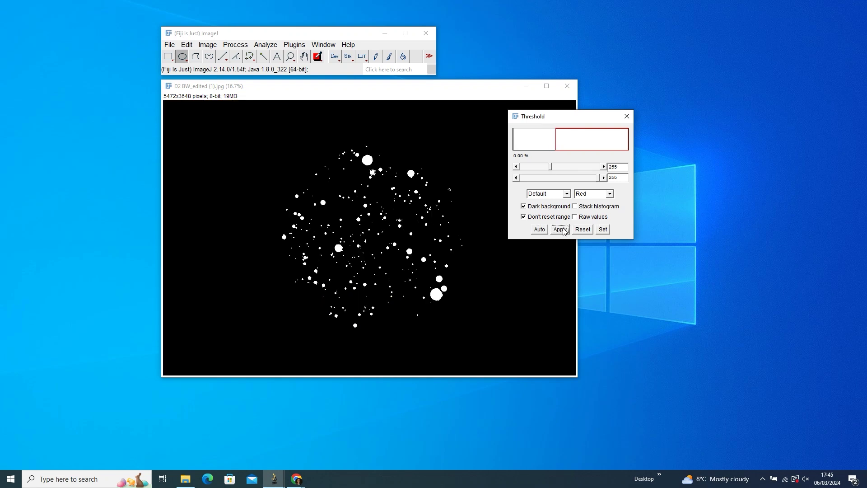
Run Analyze Particles with default settings, listing 408 particles in a Results table.
{"action": "left_click", "coordinate": [626, 117]}
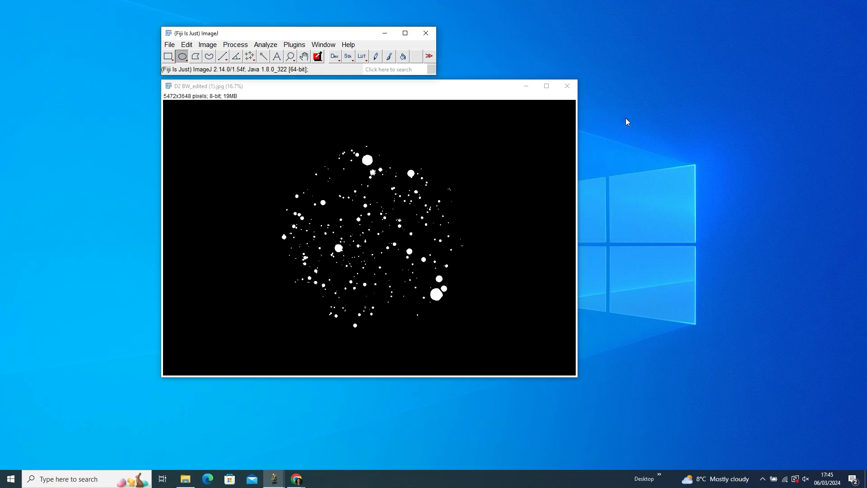
{"action": "left_click", "coordinate": [275, 46]}
{"action": "left_click", "coordinate": [282, 68]}
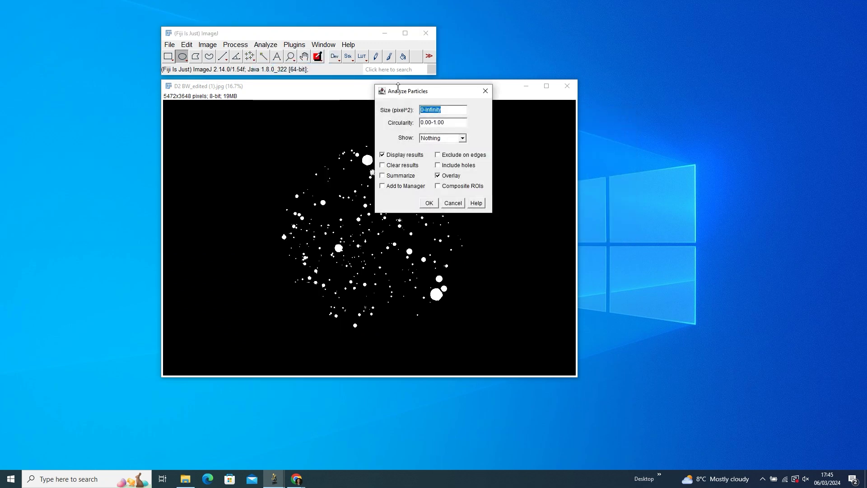
{"action": "left_click_drag", "start_coordinate": [435, 92], "coordinate": [536, 66]}
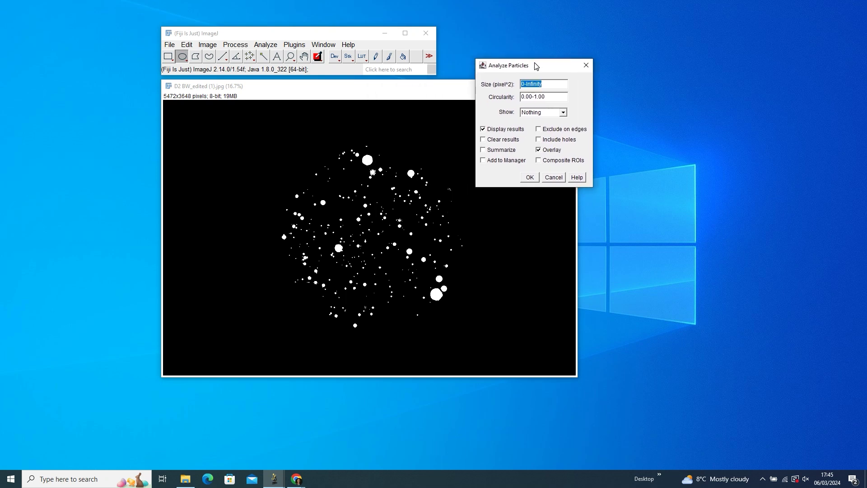
{"action": "left_click", "coordinate": [529, 178]}
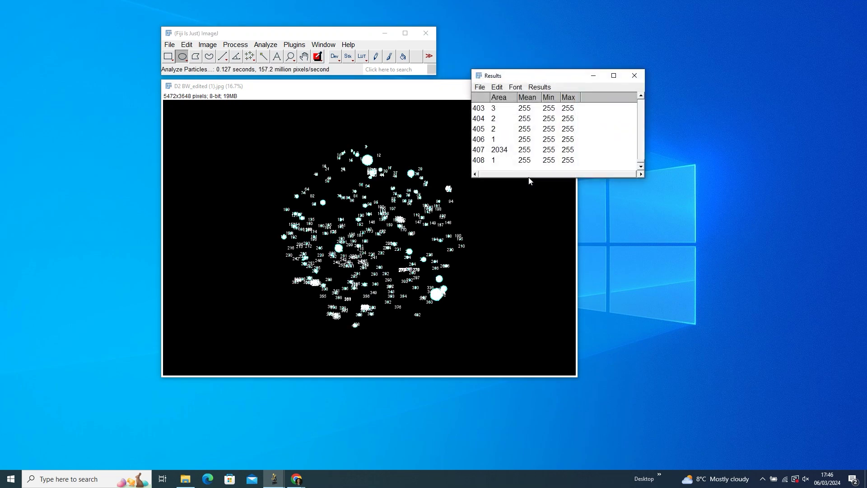